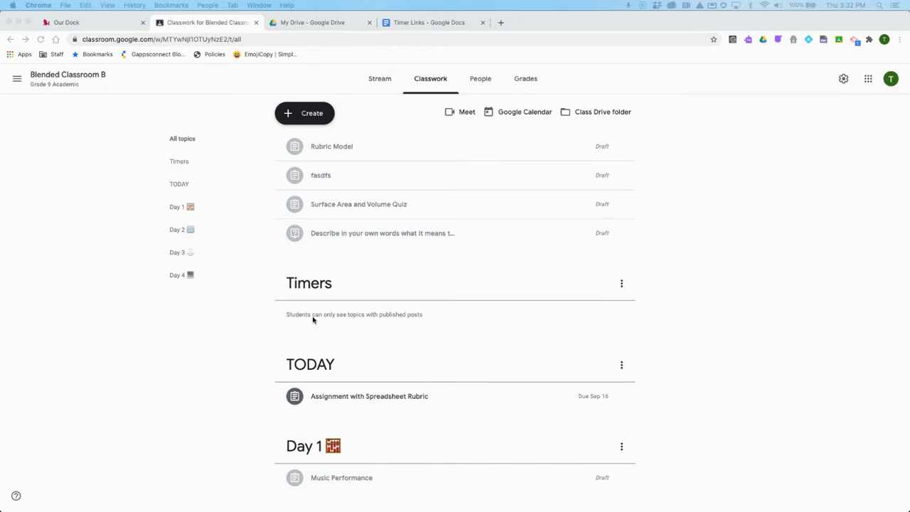
{"action": "left_click", "coordinate": [414, 25]}
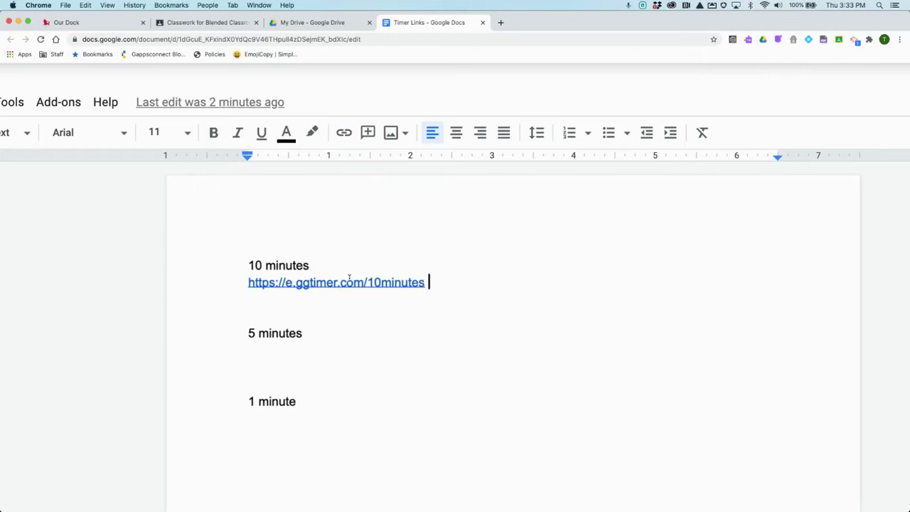
{"action": "left_click_drag", "start_coordinate": [424, 283], "coordinate": [249, 278]}
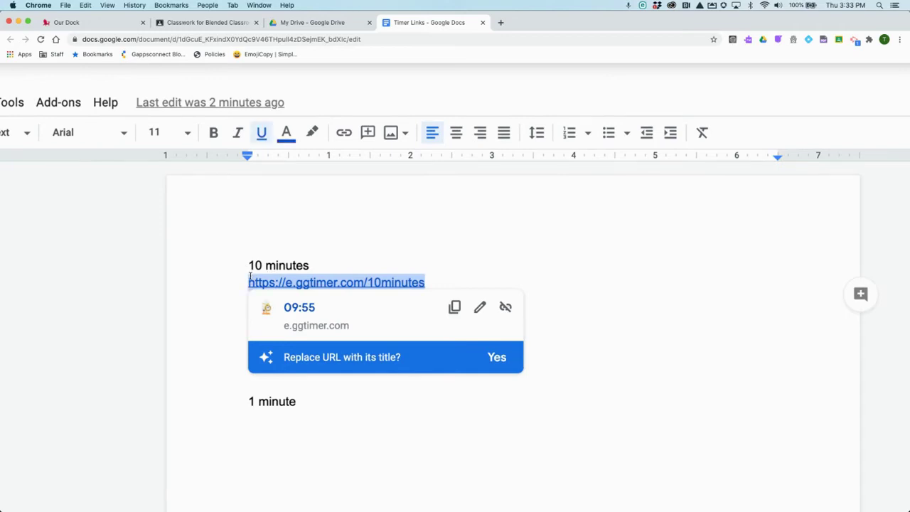
{"action": "left_click", "coordinate": [195, 23]}
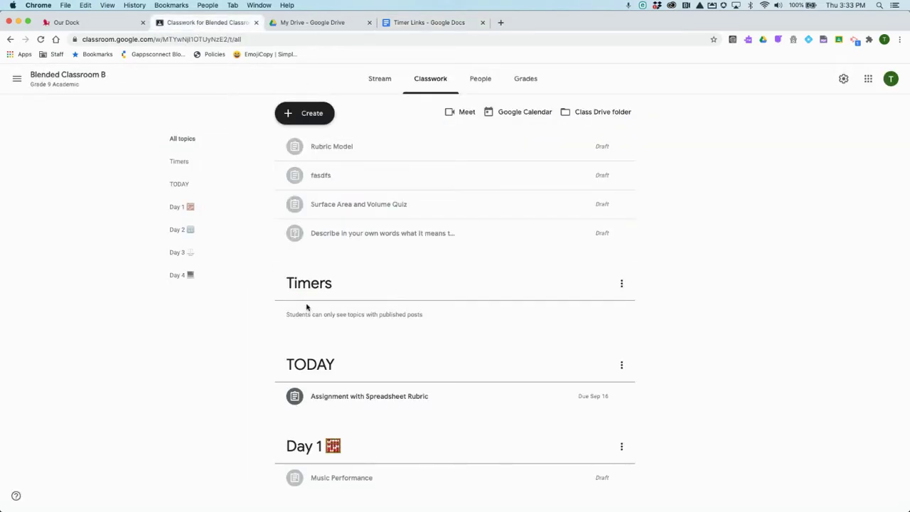
Step: Create a new classwork material titled "10 minute Timer"
{"action": "left_click", "coordinate": [307, 116]}
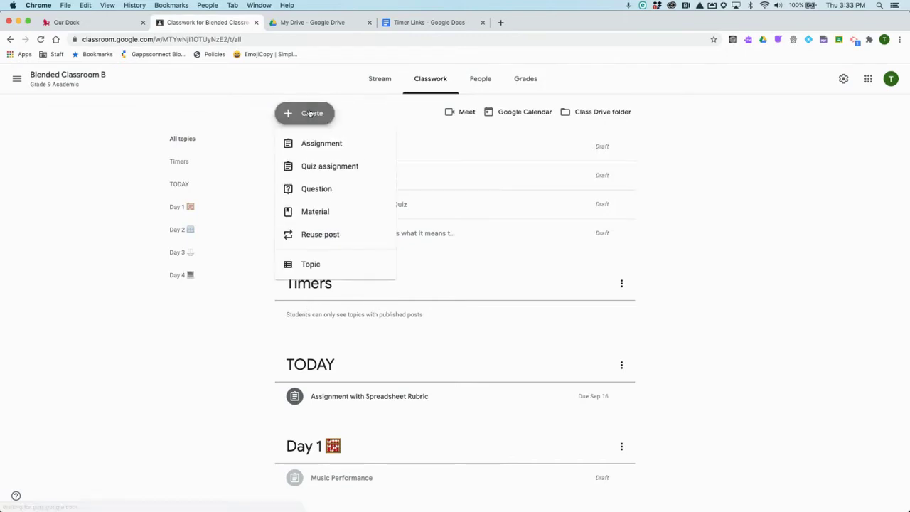
{"action": "left_click", "coordinate": [307, 213]}
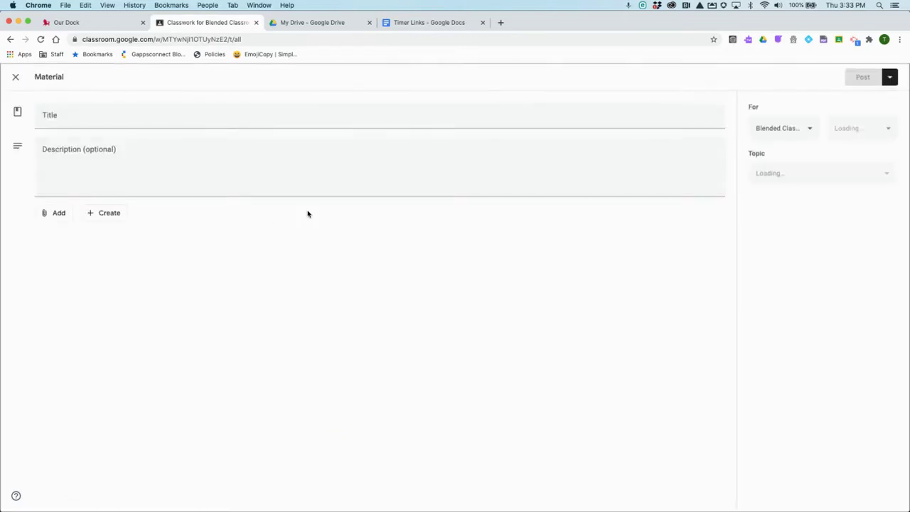
{"action": "type", "text": "10 mi"}
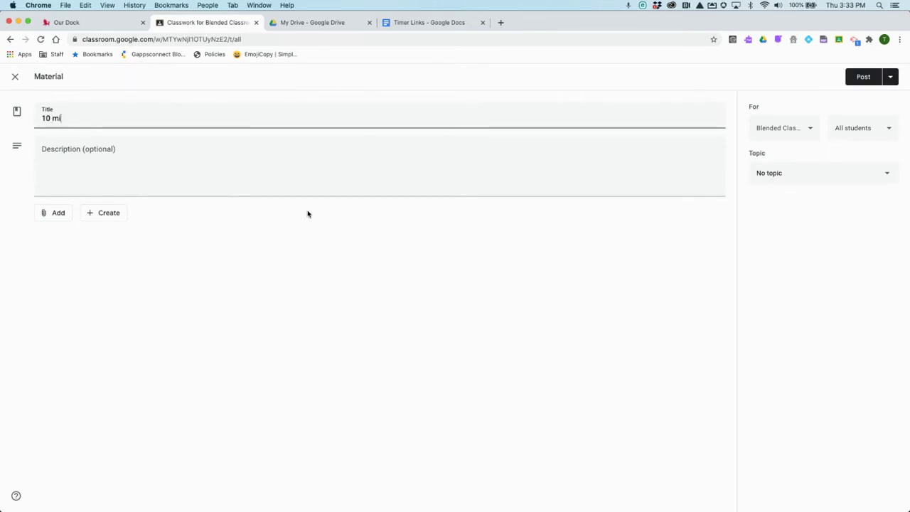
{"action": "type", "text": "nutes"}
{"action": "key", "text": "BackSpace"}
{"action": "type", "text": "Timer"}
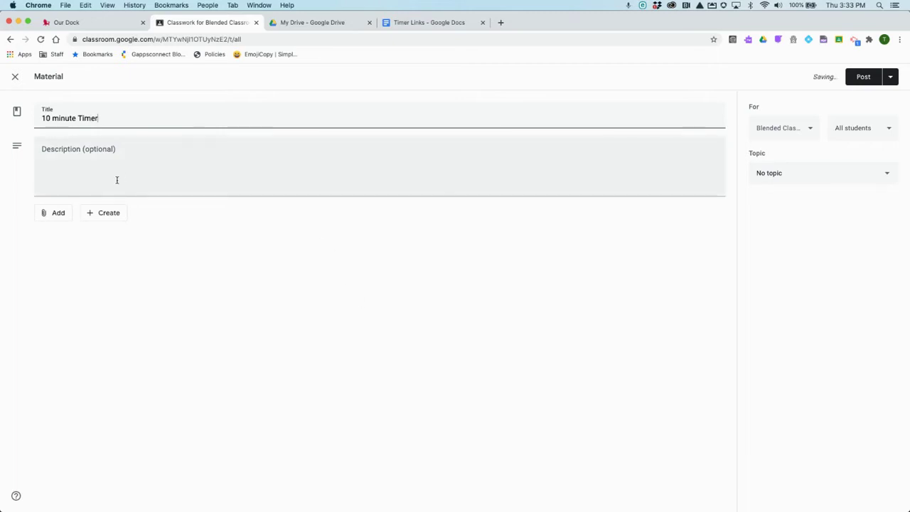
{"action": "left_click", "coordinate": [59, 213]}
{"action": "left_click", "coordinate": [66, 248]}
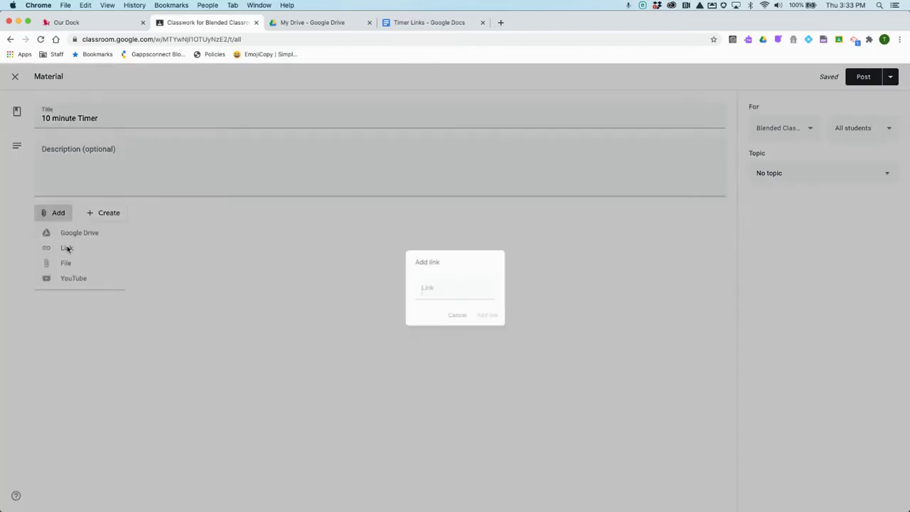
{"action": "key", "text": "super+v"}
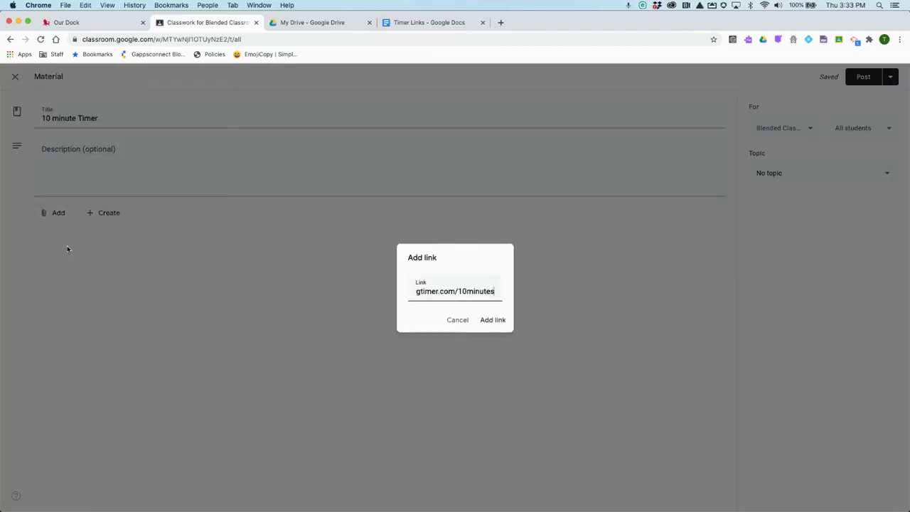
{"action": "left_click", "coordinate": [492, 320]}
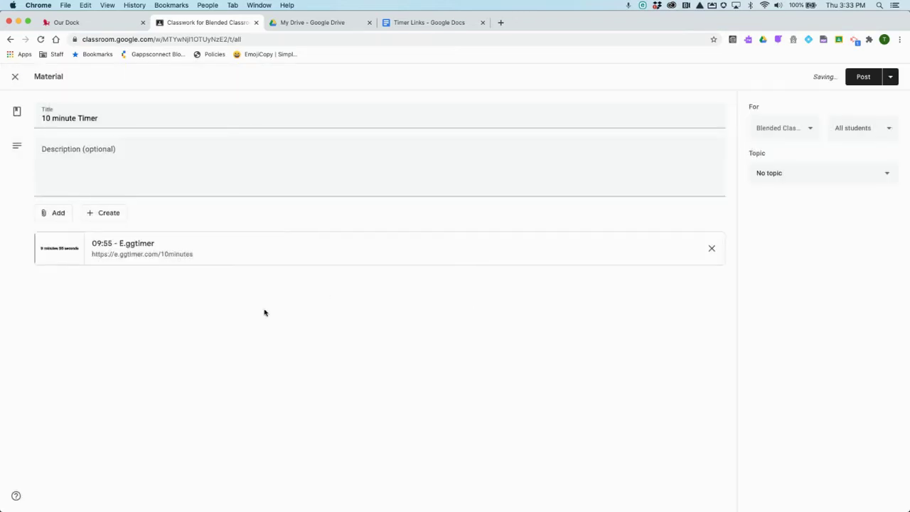
Step: Assign the 10 minute Timer material to the Timers topic and post it
{"action": "left_click", "coordinate": [810, 177]}
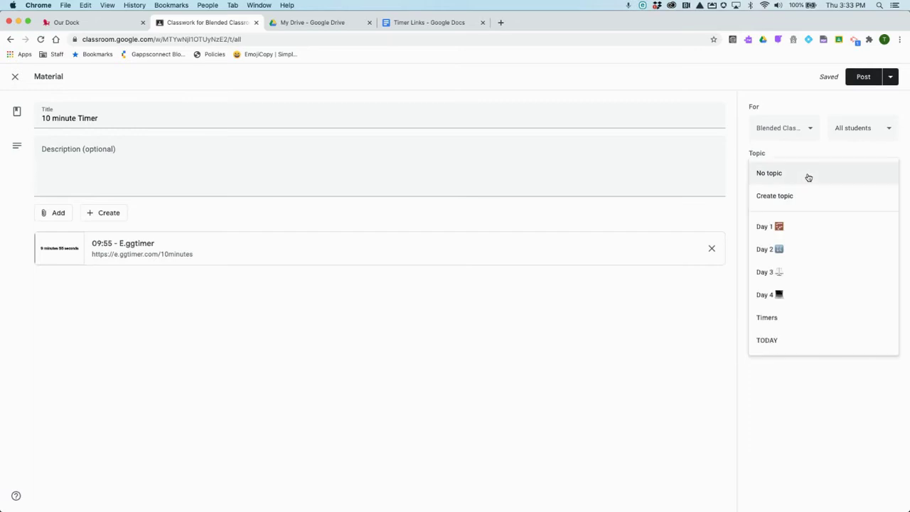
{"action": "left_click", "coordinate": [769, 318]}
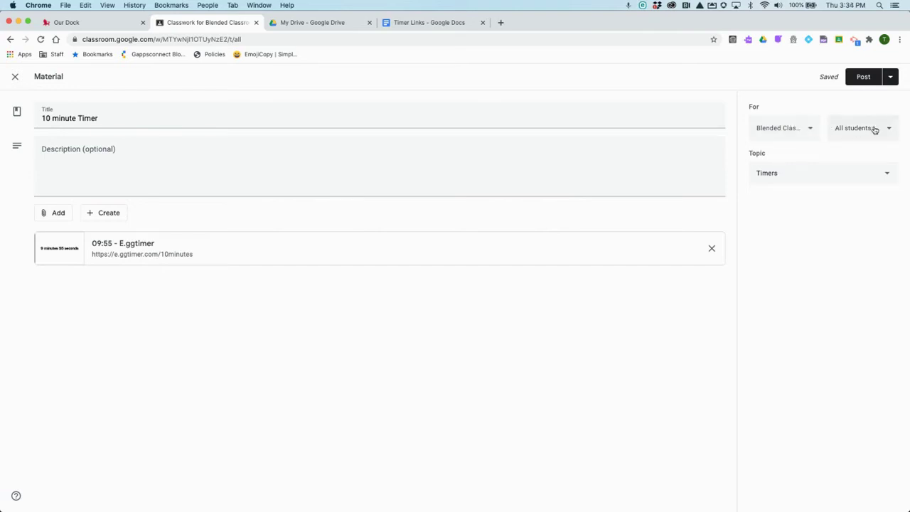
{"action": "left_click", "coordinate": [861, 79]}
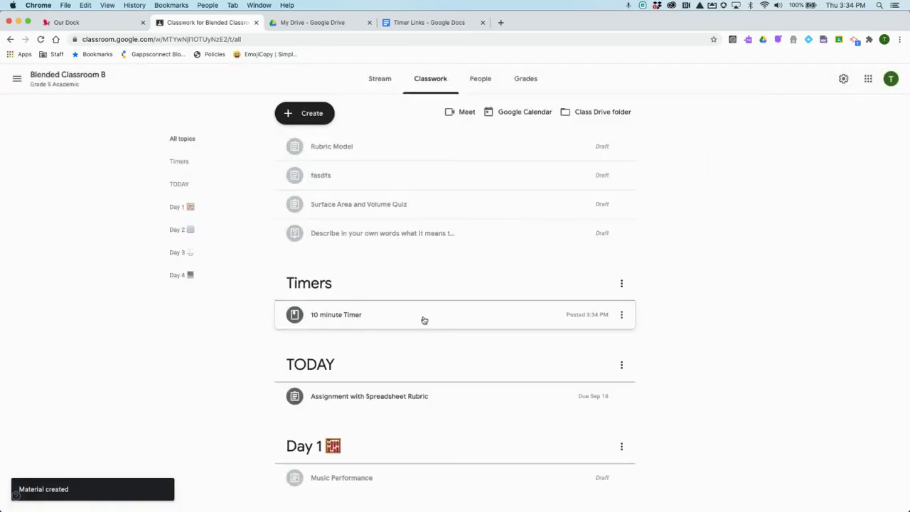
Step: Expand the posted 10 minute Timer material, open its link to check the countdown, and close the timer page
{"action": "left_click", "coordinate": [346, 314]}
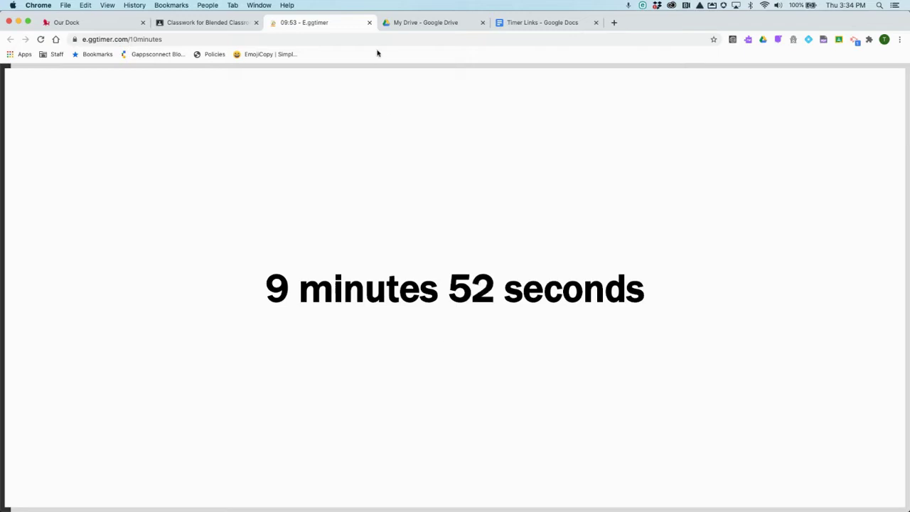
{"action": "left_click", "coordinate": [369, 23]}
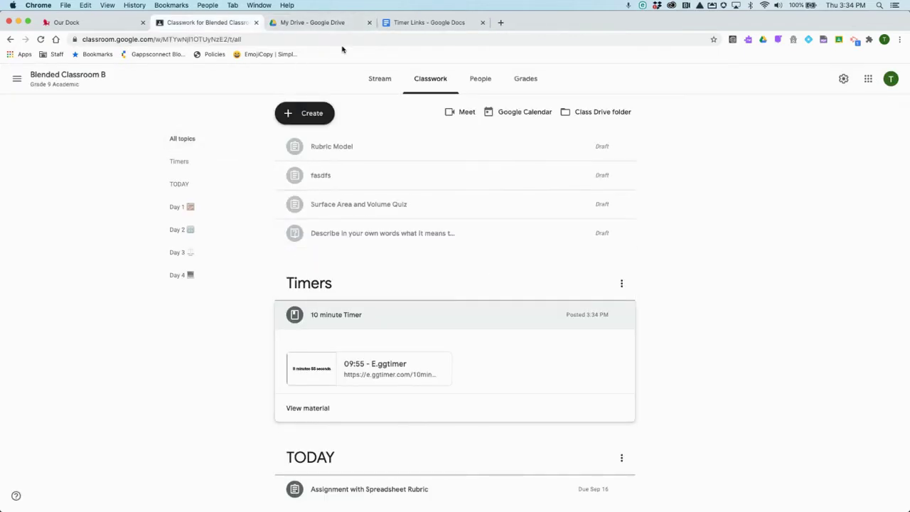
{"action": "left_click", "coordinate": [427, 22]}
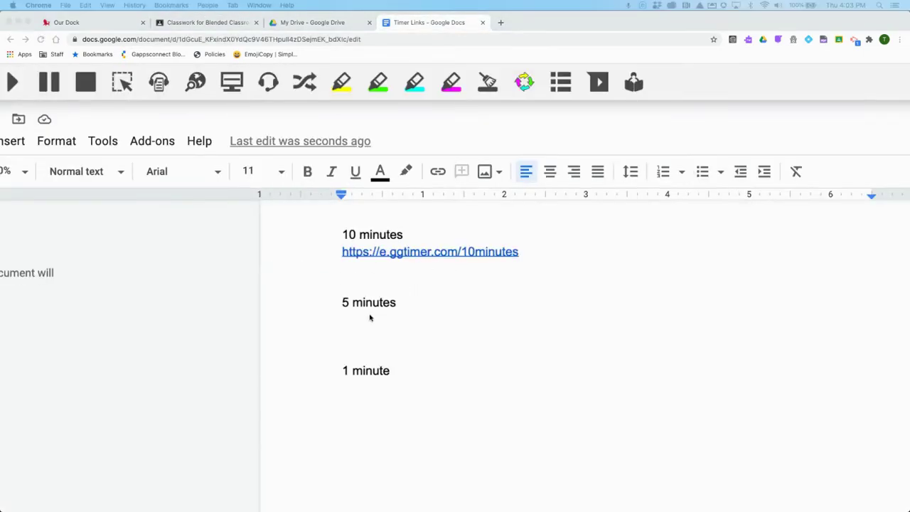
{"action": "left_click", "coordinate": [360, 319]}
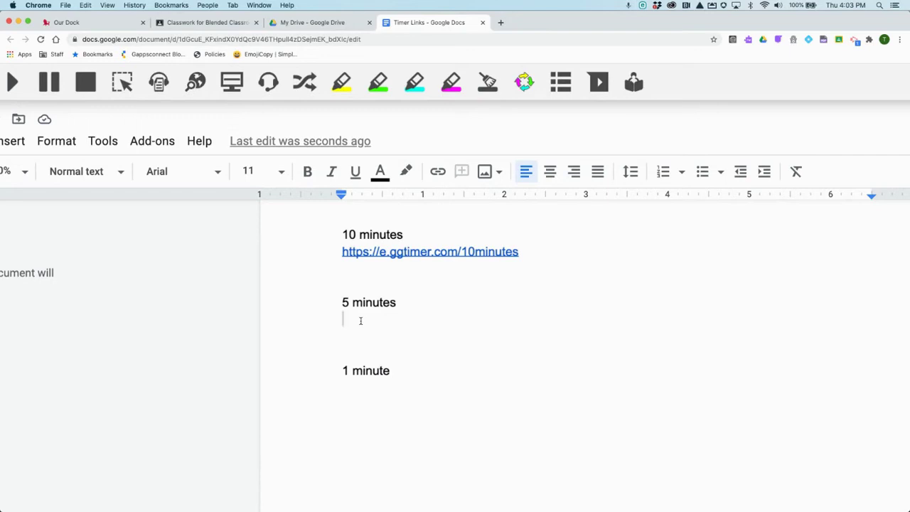
{"action": "type", "text": "https:"}
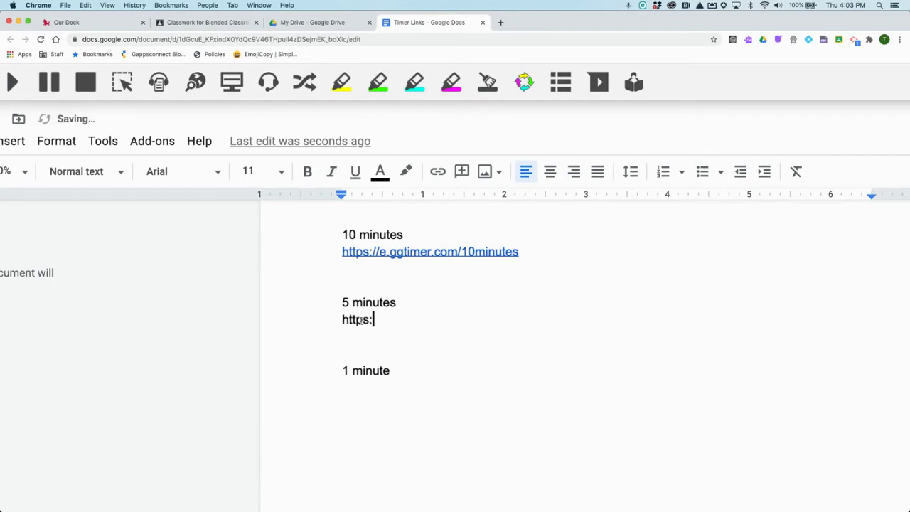
{"action": "type", "text": "//e.ggtimer"}
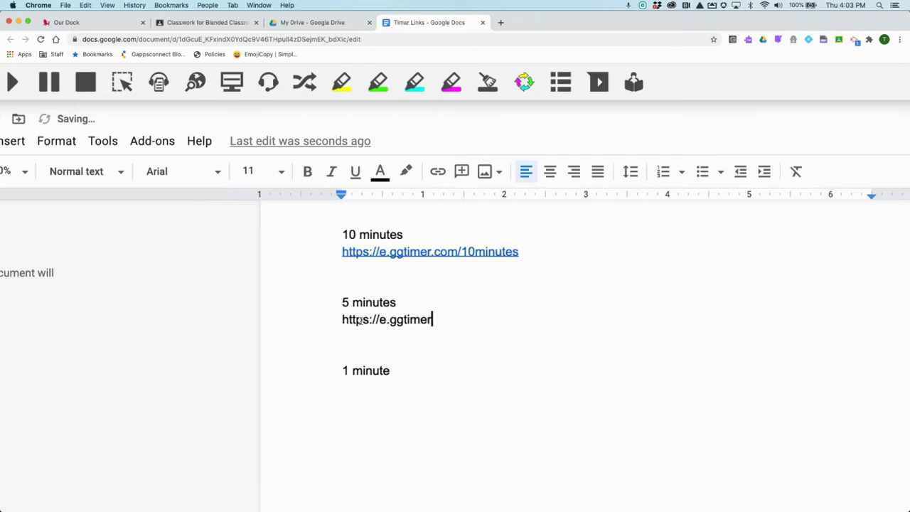
{"action": "type", "text": ".com/5minutes"}
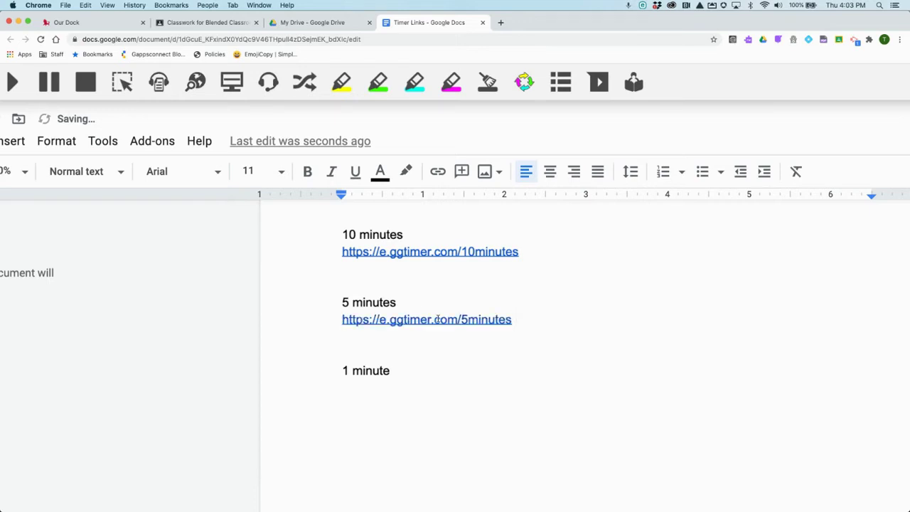
Step: Copy the 5-minute timer link, test it in a separate browser tab, and close that tab
{"action": "left_click_drag", "start_coordinate": [511, 319], "coordinate": [342, 320]}
{"action": "key", "text": "super+c"}
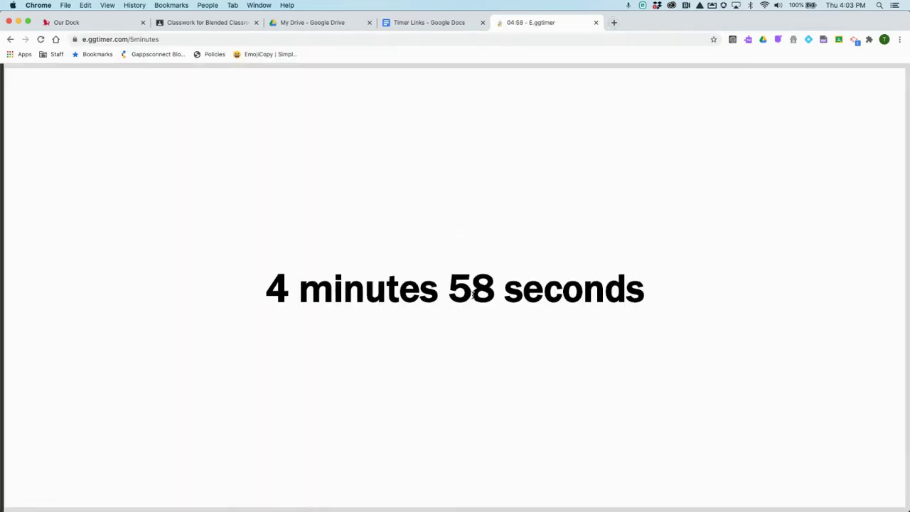
{"action": "left_click", "coordinate": [596, 23]}
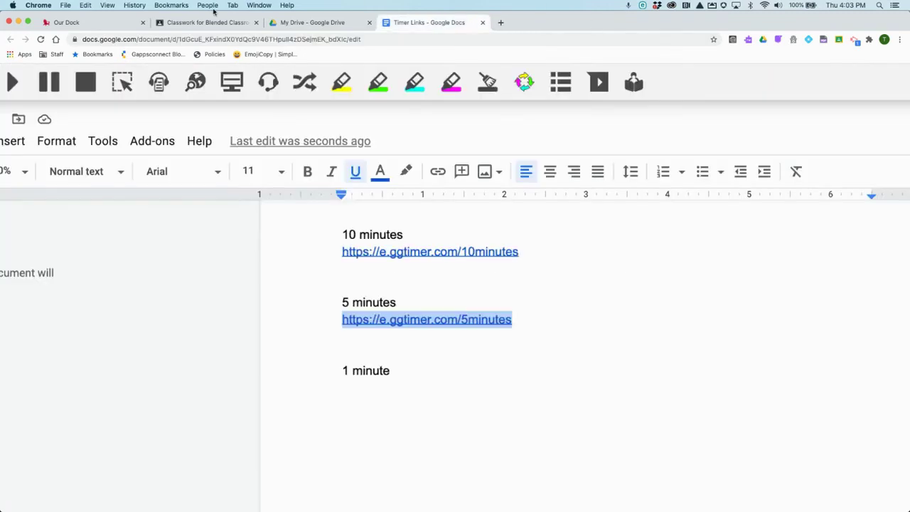
Step: Create a classwork material titled "5 Minute Timer" in Google Classroom and assign it to the Timers topic
{"action": "left_click", "coordinate": [196, 22]}
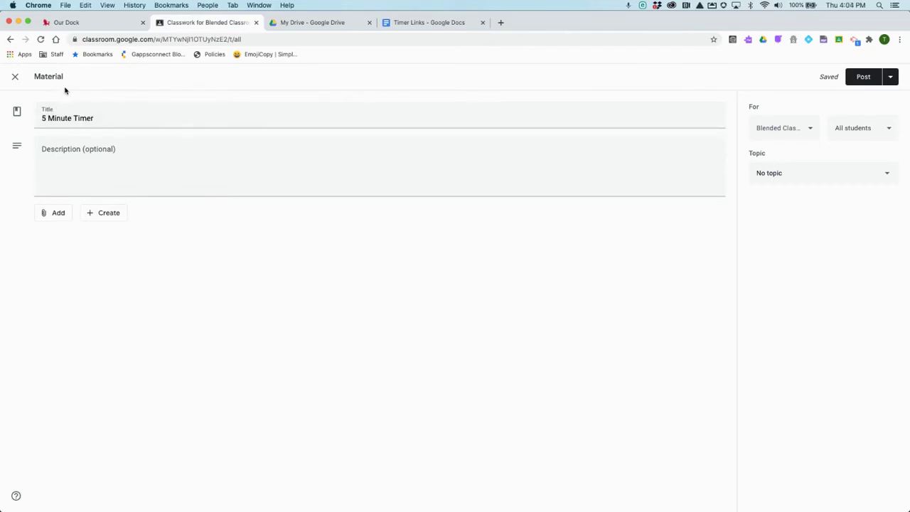
{"action": "left_click", "coordinate": [844, 175]}
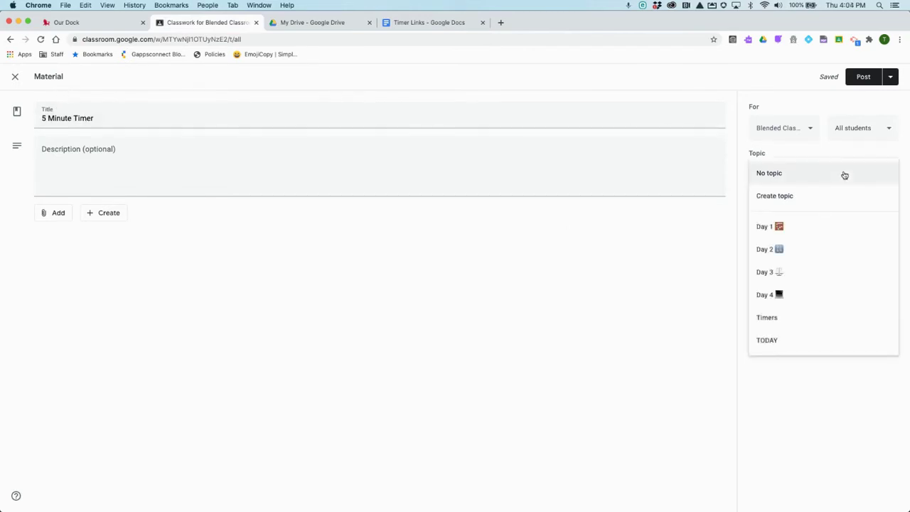
{"action": "left_click", "coordinate": [794, 319]}
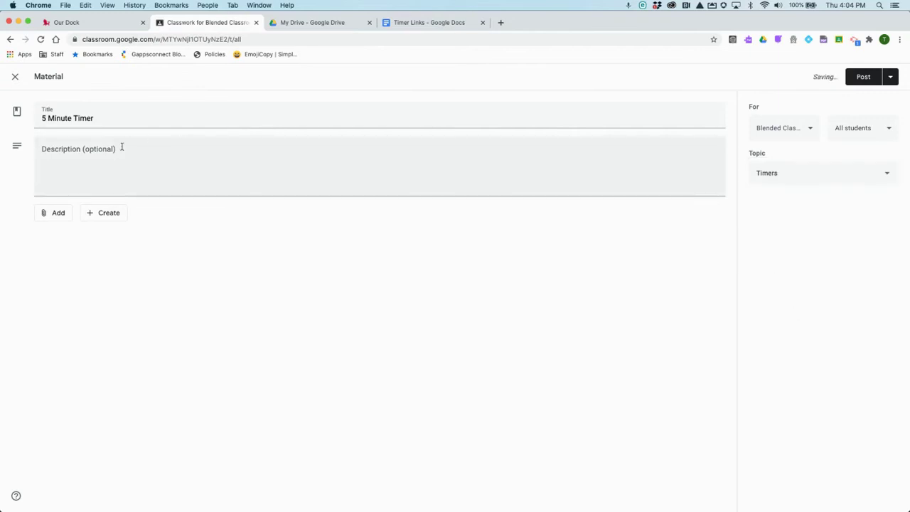
{"action": "left_click", "coordinate": [54, 213]}
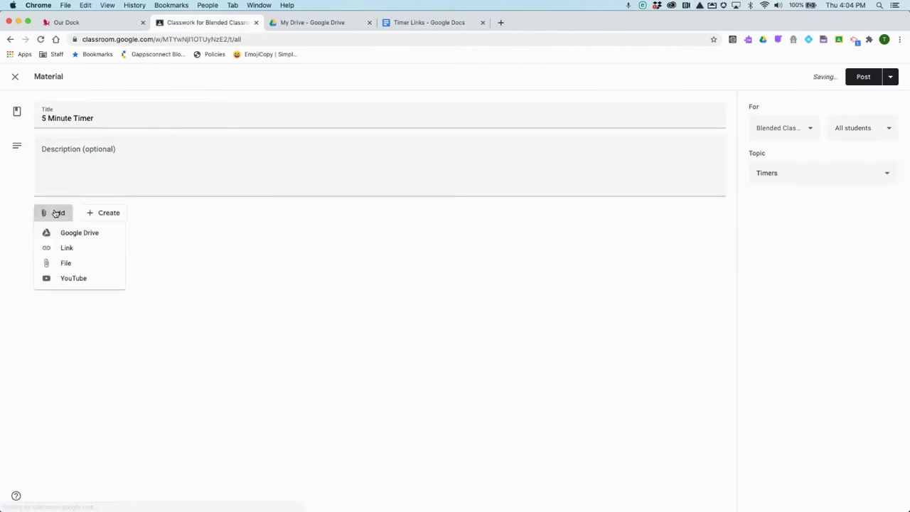
{"action": "left_click", "coordinate": [64, 247]}
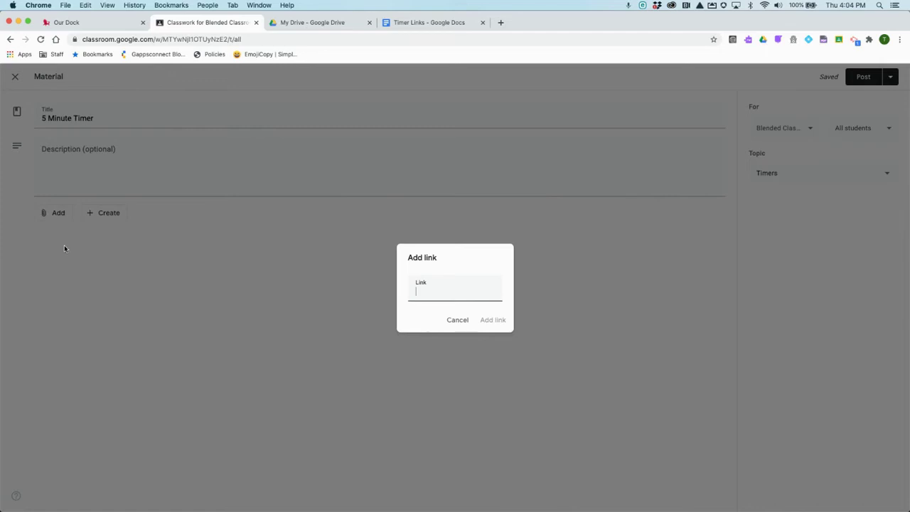
{"action": "key", "text": "super+v"}
{"action": "left_click", "coordinate": [492, 319]}
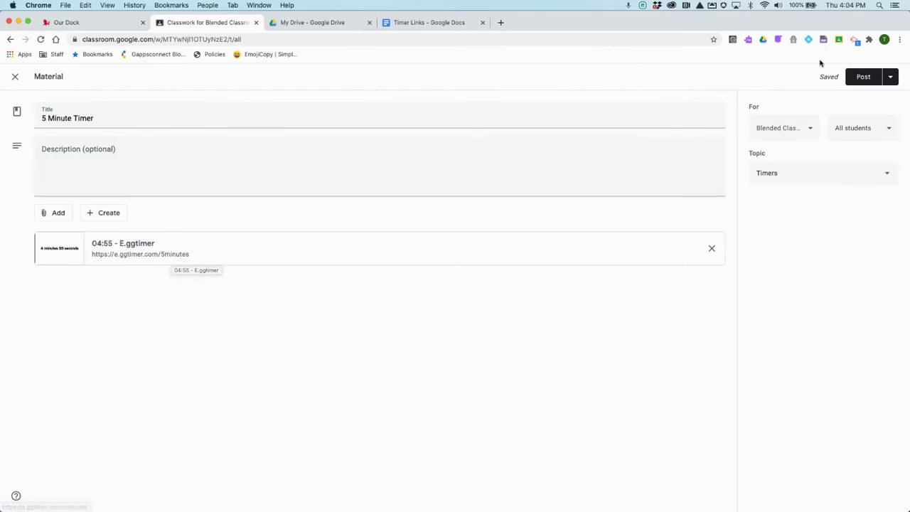
{"action": "left_click", "coordinate": [862, 77]}
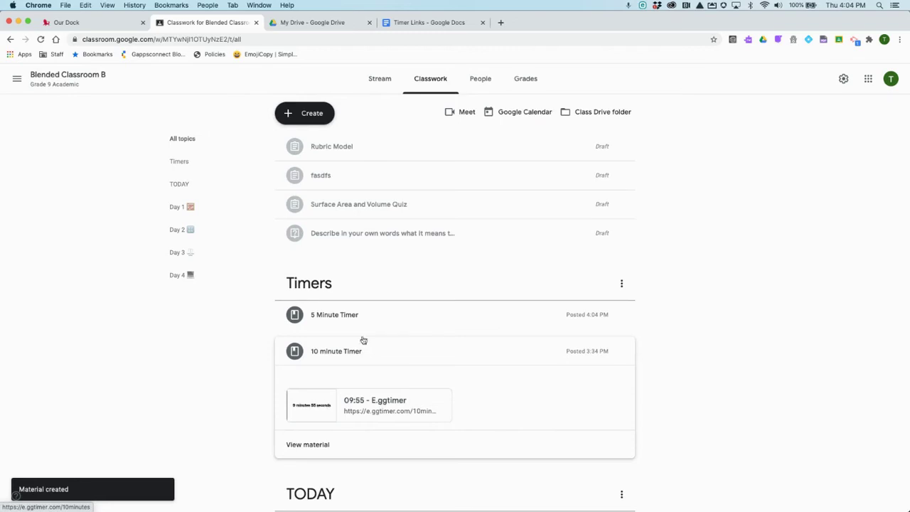
{"action": "scroll", "coordinate": [400, 331], "scroll_direction": "down", "scroll_amount": 2}
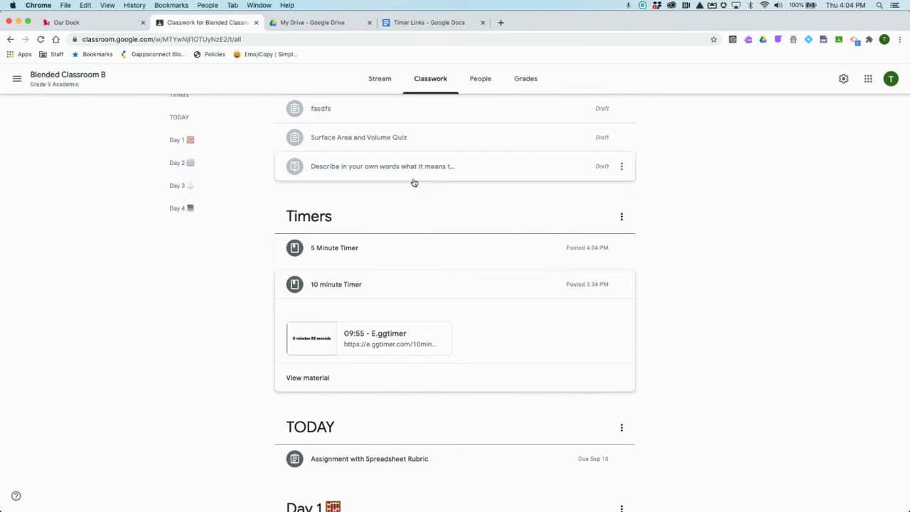
Step: Search Google for "10 minute timer" in a new browser tab, view the built-in timer full screen, and exit full screen
{"action": "left_click", "coordinate": [440, 24]}
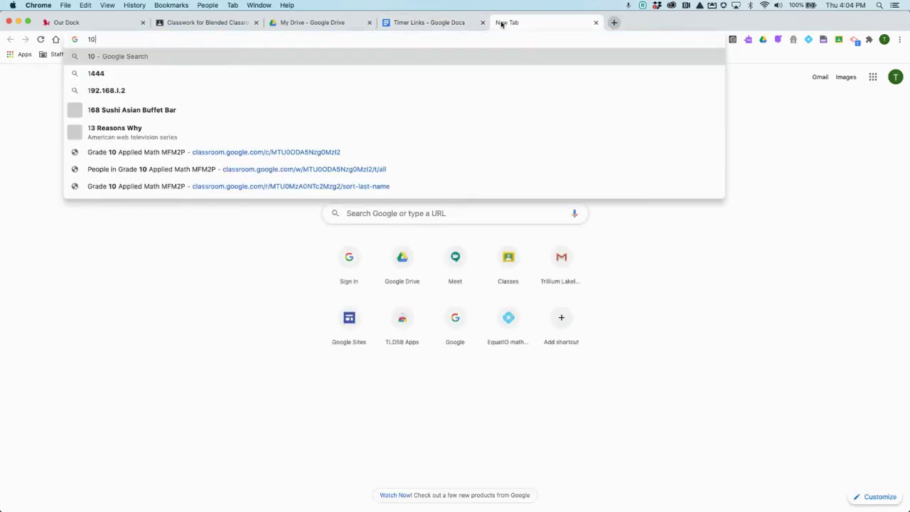
{"action": "type", "text": "minut"}
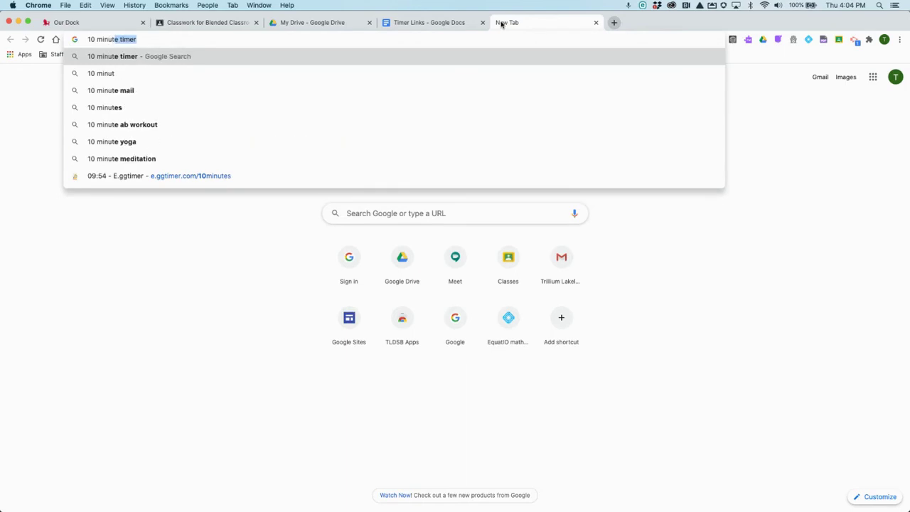
{"action": "key", "text": "Return"}
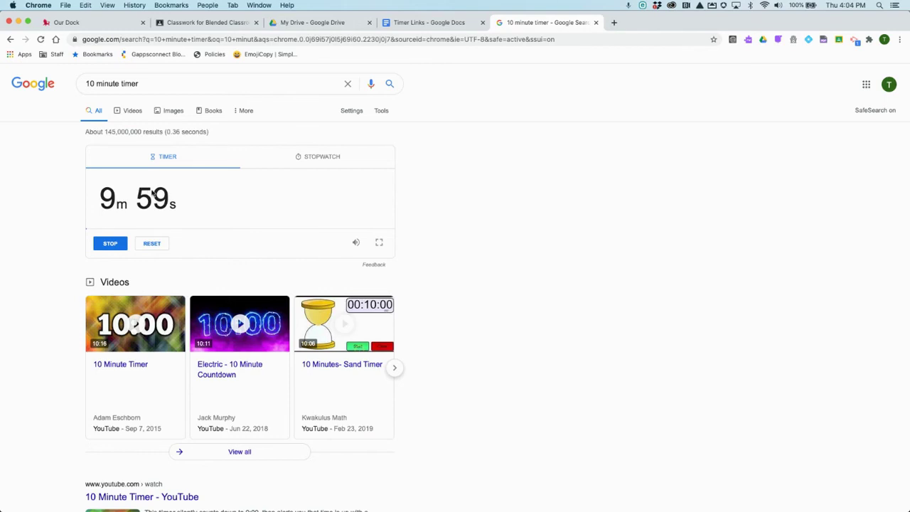
{"action": "left_click", "coordinate": [379, 246]}
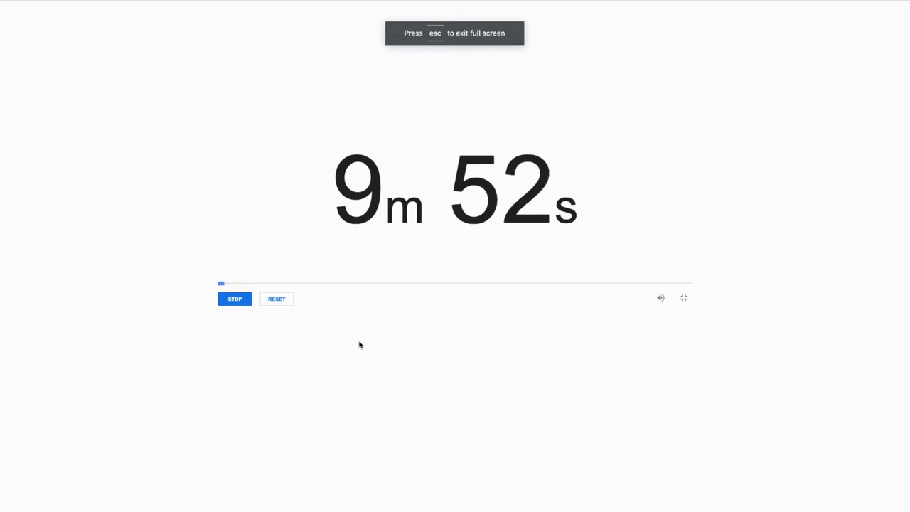
{"action": "key", "text": "Escape"}
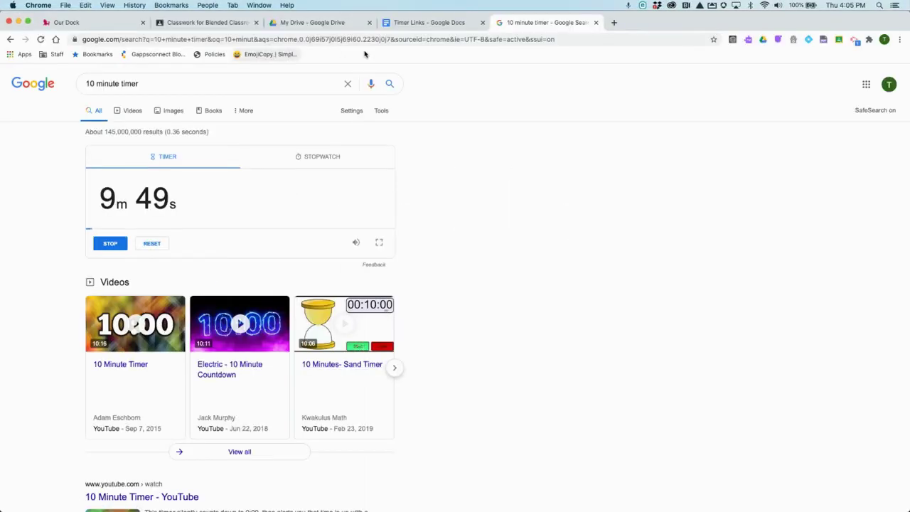
Step: Copy the web address of the Google "10 minute timer" search and open the 10 minute Timer material in Classroom for editing
{"action": "left_click", "coordinate": [253, 39]}
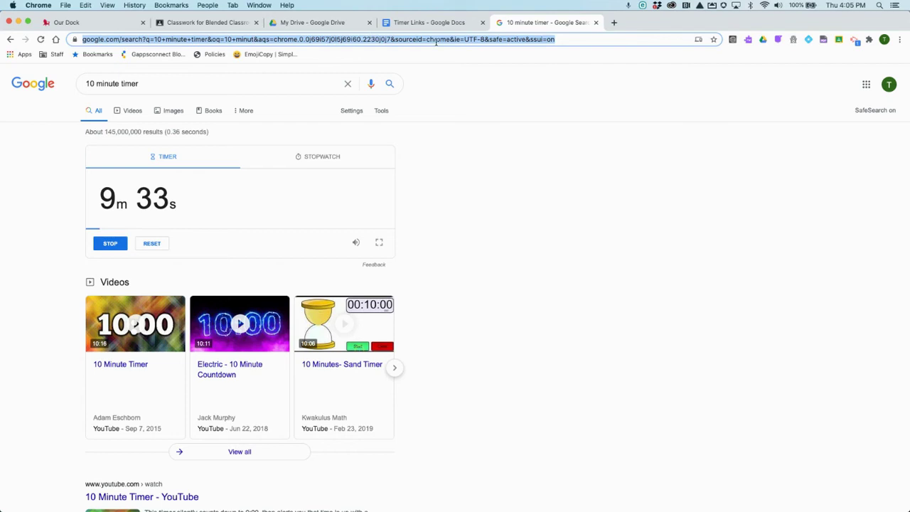
{"action": "left_click", "coordinate": [199, 22]}
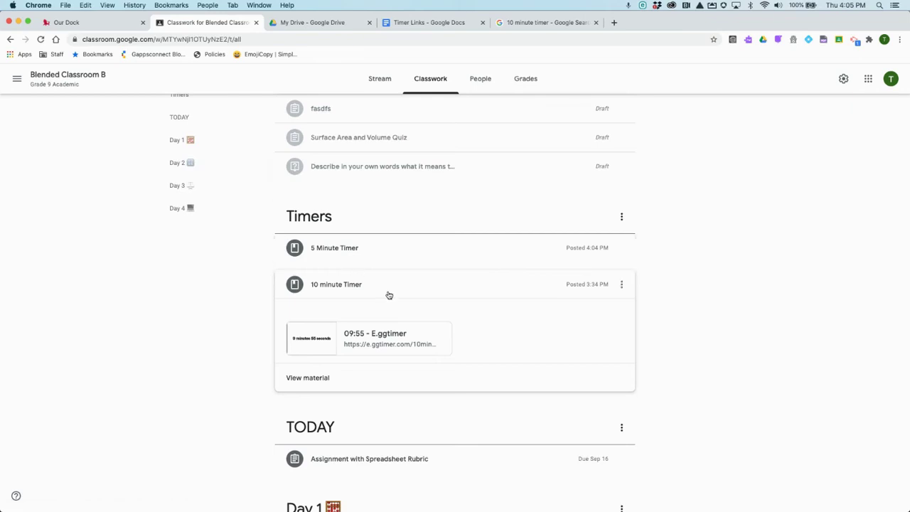
{"action": "left_click", "coordinate": [343, 277]}
{"action": "left_click", "coordinate": [621, 277]}
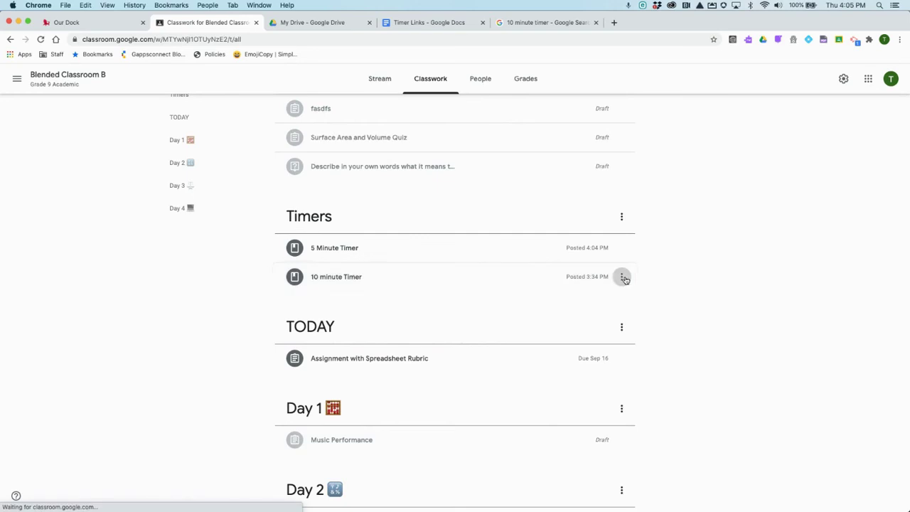
{"action": "left_click", "coordinate": [584, 297]}
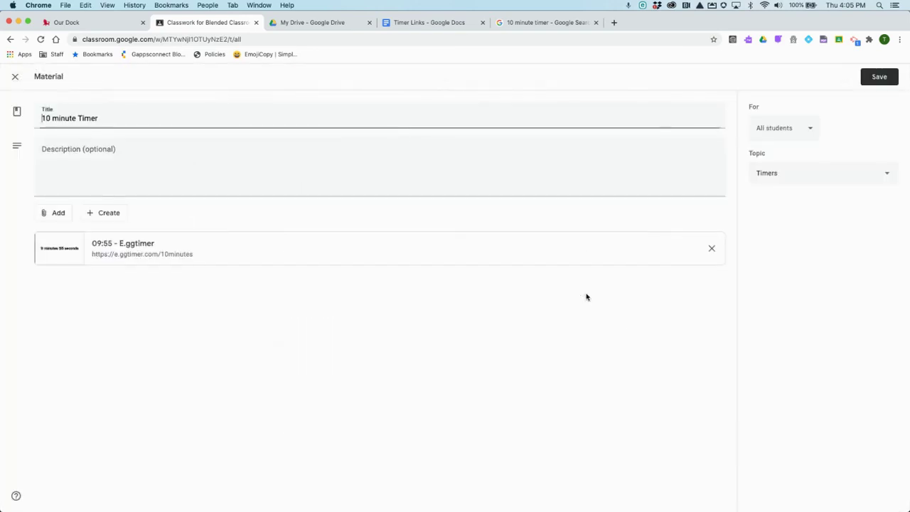
Step: Attach the copied Google timer search link to the 10 minute Timer material and save the material
{"action": "left_click", "coordinate": [59, 213]}
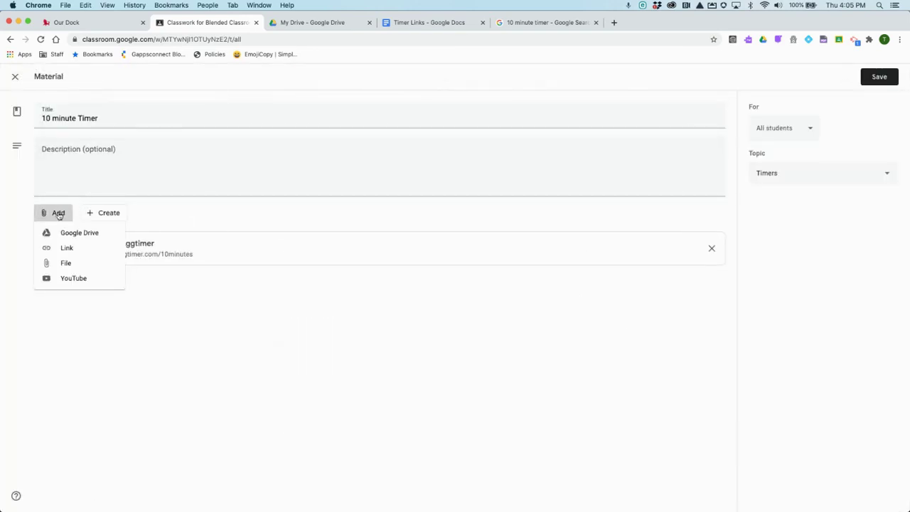
{"action": "left_click", "coordinate": [64, 248]}
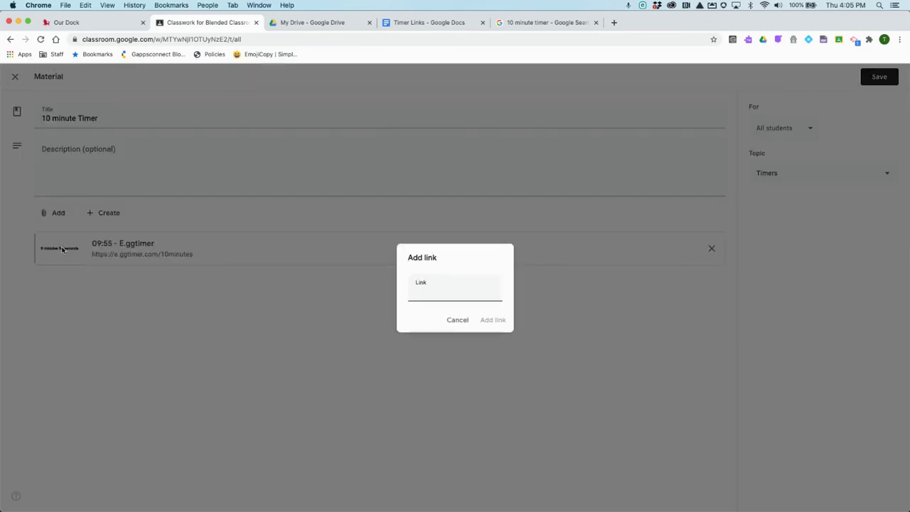
{"action": "key", "text": "super+v"}
{"action": "left_click", "coordinate": [484, 319]}
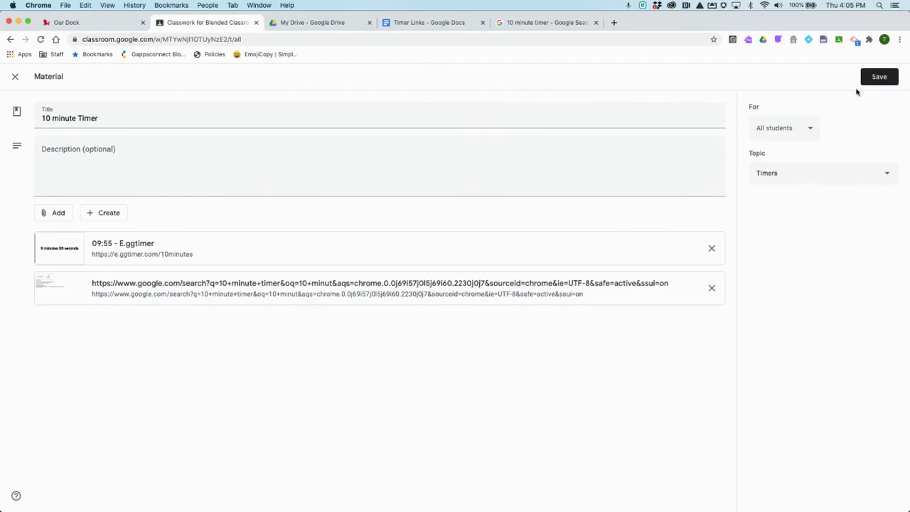
{"action": "left_click", "coordinate": [879, 77]}
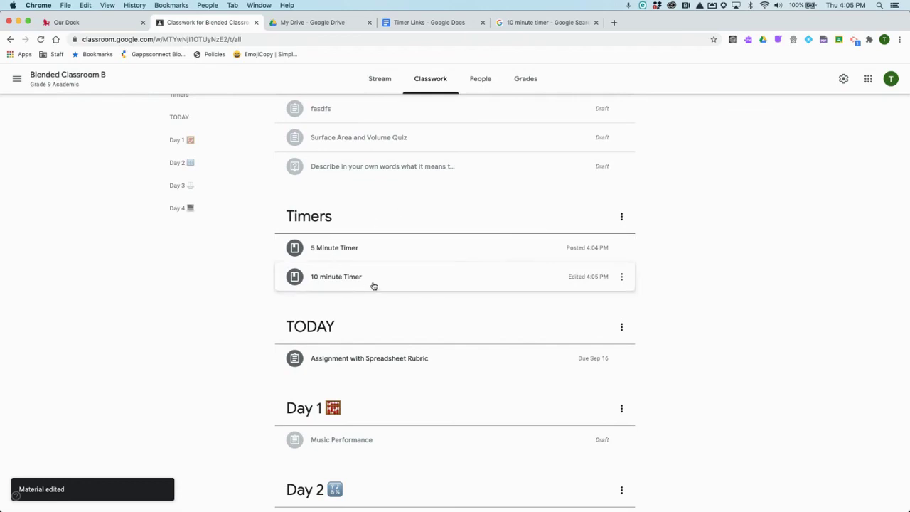
Step: Test the Google link from the 10 minute Timer material, view its timer full screen, exit full screen, and clear the search text
{"action": "left_click", "coordinate": [324, 278]}
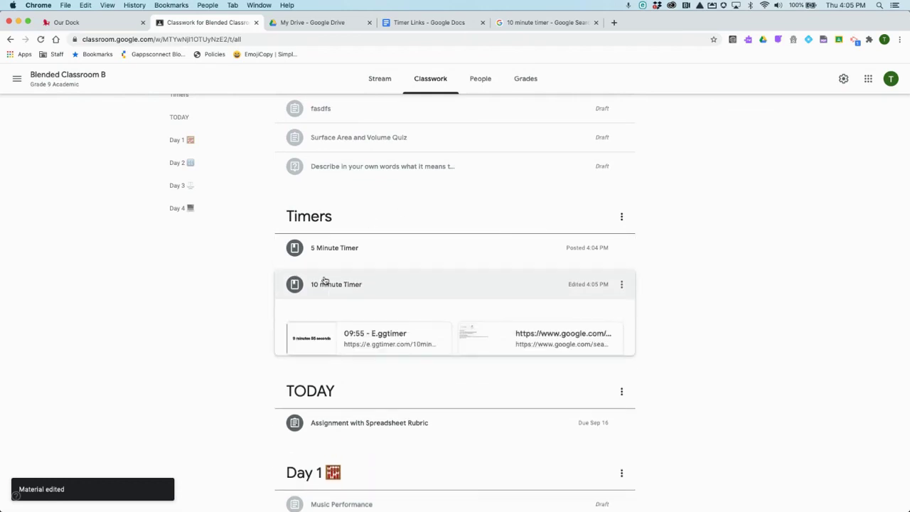
{"action": "left_click", "coordinate": [537, 340]}
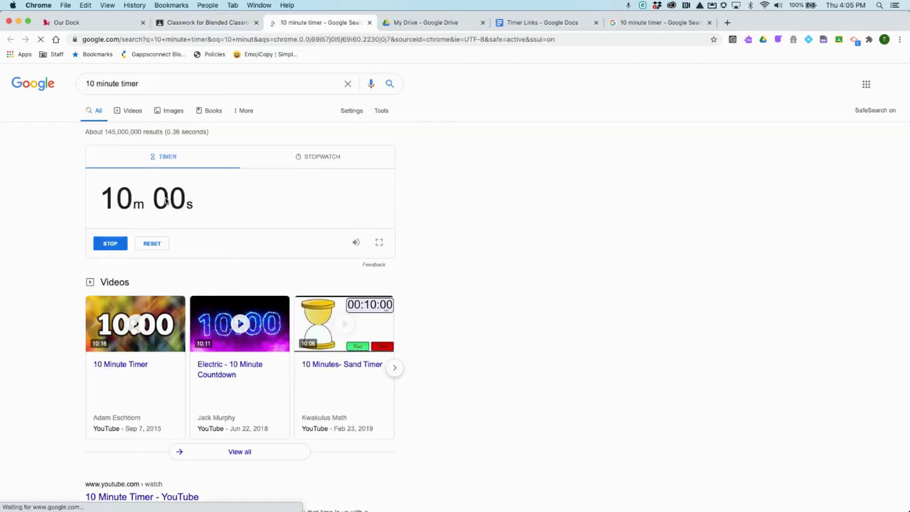
{"action": "left_click", "coordinate": [379, 243]}
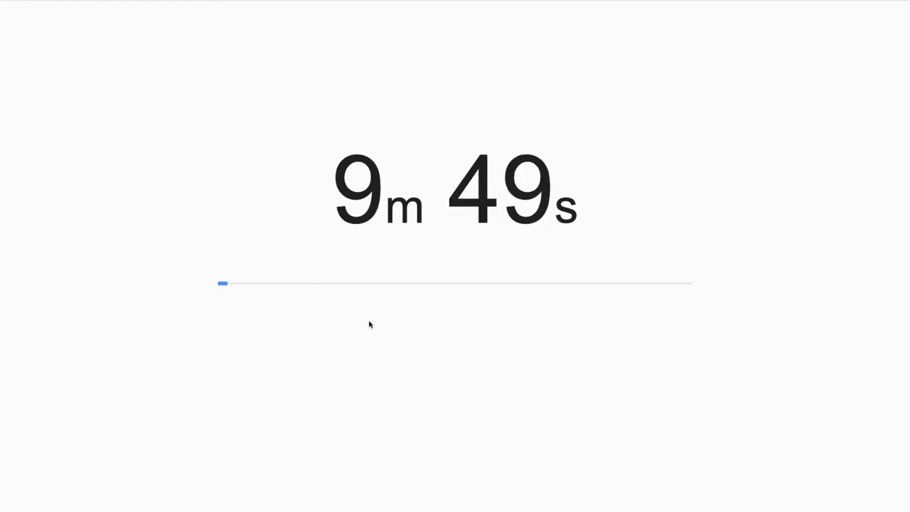
{"action": "key", "text": "Escape"}
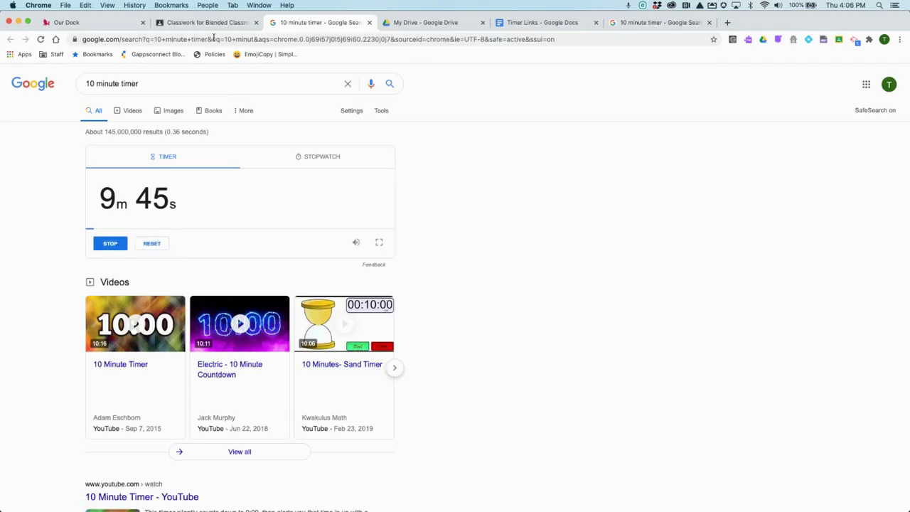
{"action": "left_click", "coordinate": [348, 86]}
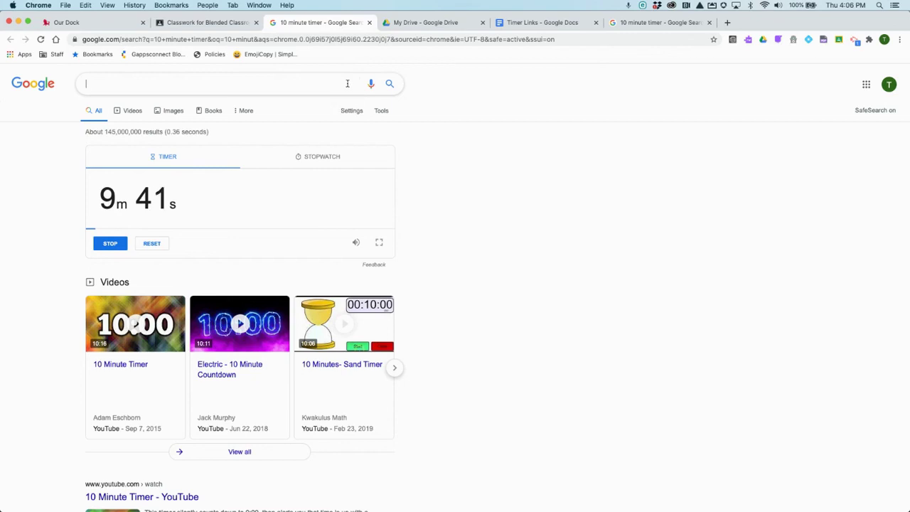
{"action": "left_click", "coordinate": [475, 66]}
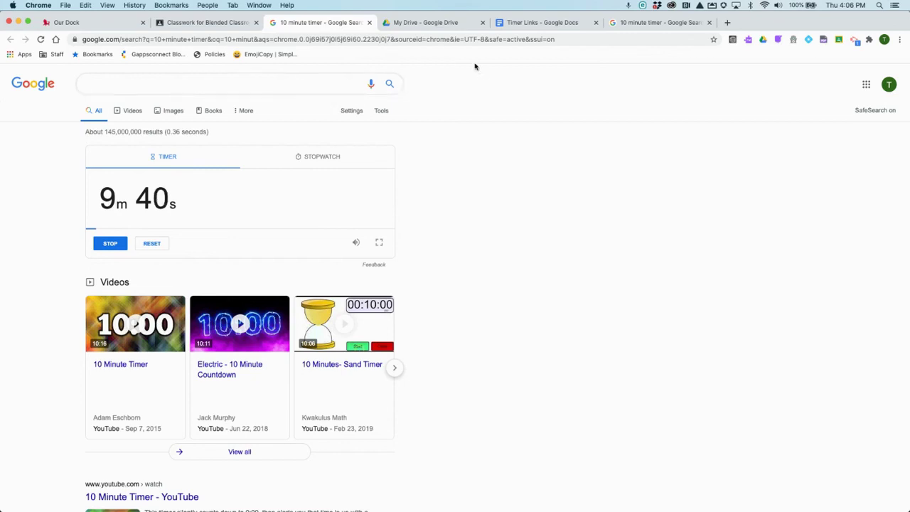
Step: Open the 5 minutes timer link from the Timer Links document and return to the Classroom classwork page
{"action": "left_click", "coordinate": [521, 23]}
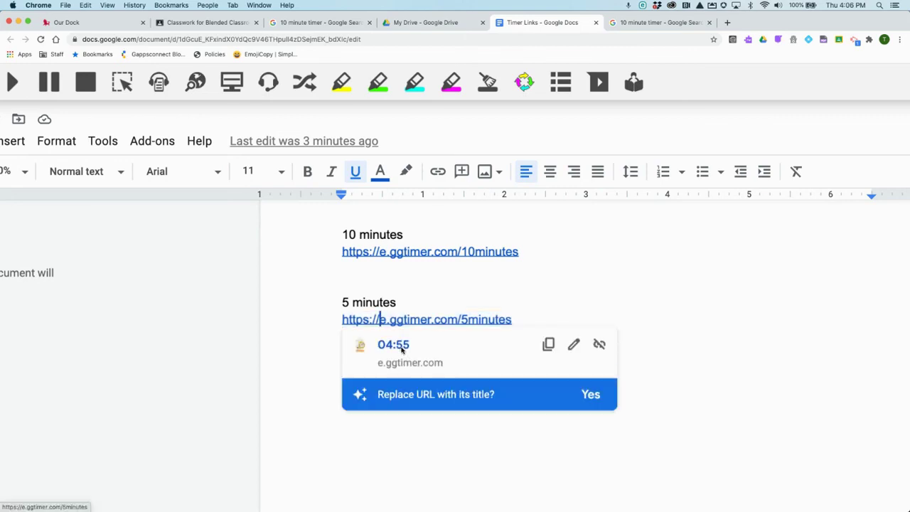
{"action": "left_click", "coordinate": [401, 349]}
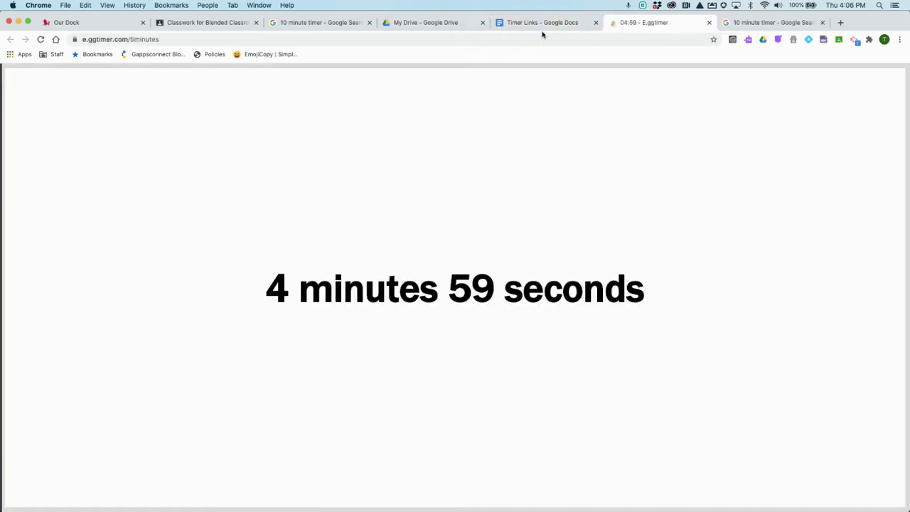
{"action": "left_click", "coordinate": [439, 22]}
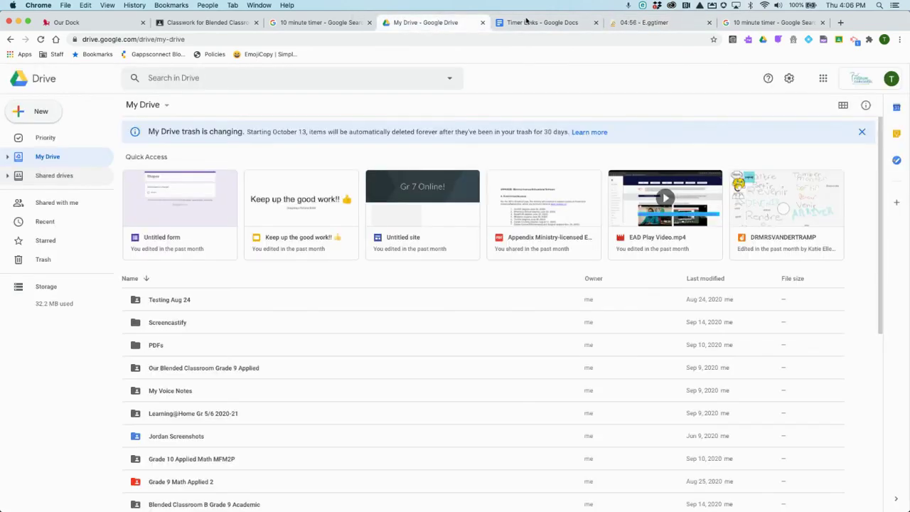
{"action": "left_click", "coordinate": [192, 22]}
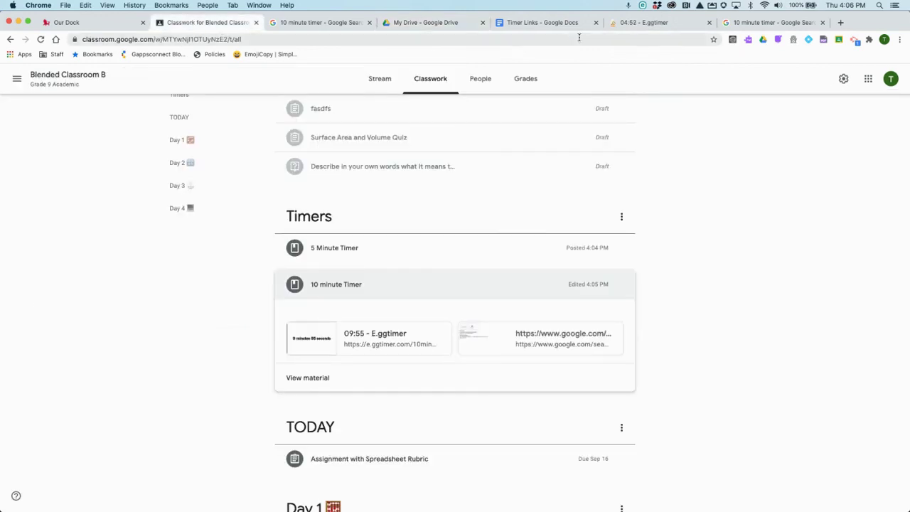